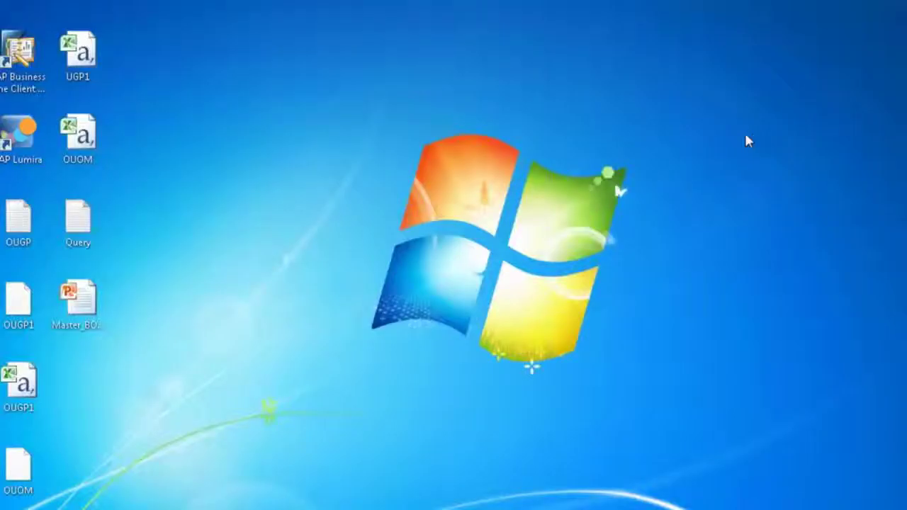
Step: Open the Query text file in Notepad and copy its entire SELECT statement
double_click(75, 236)
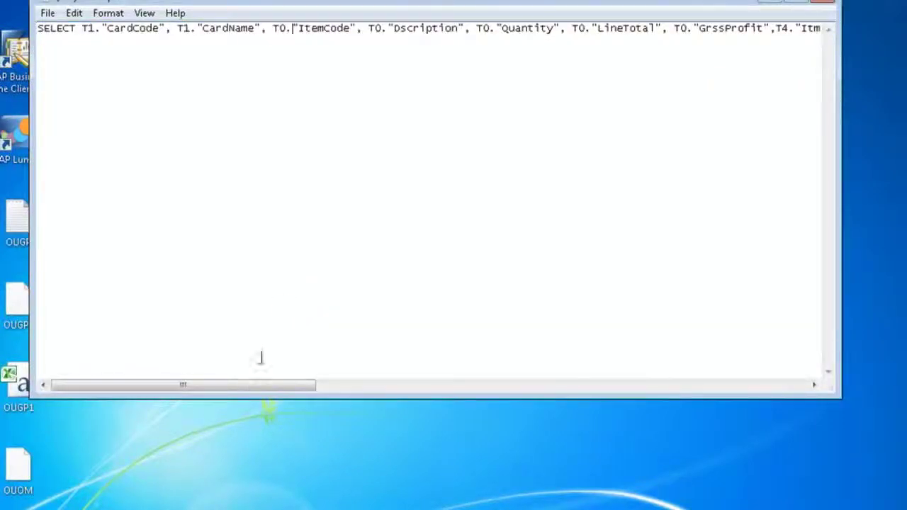
key("ctrl+a")
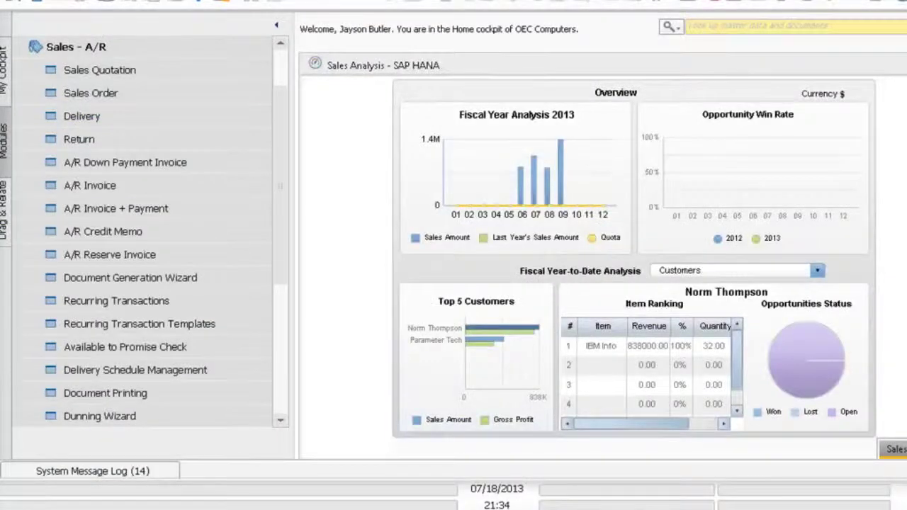
Step: Open the Query Generator and run the empty query to reach Query Preview
left_click(220, 1)
mouse_move(261, 113)
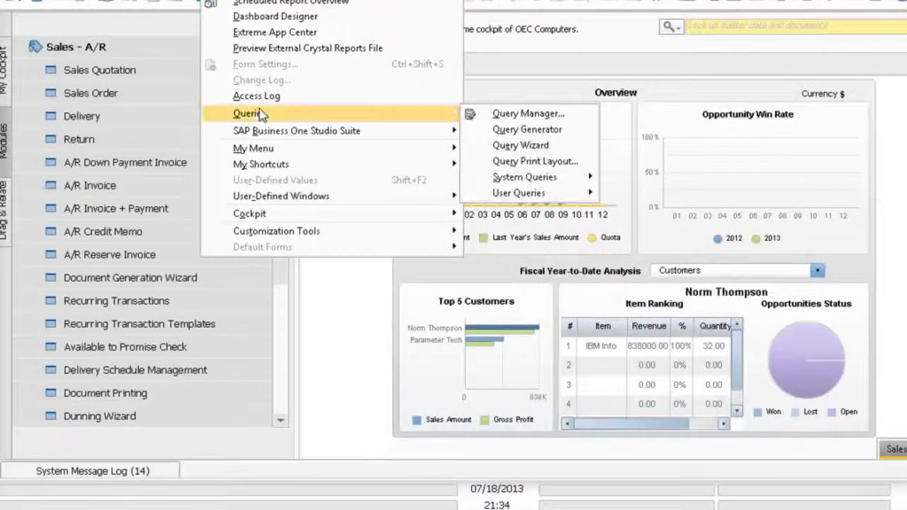
left_click(526, 129)
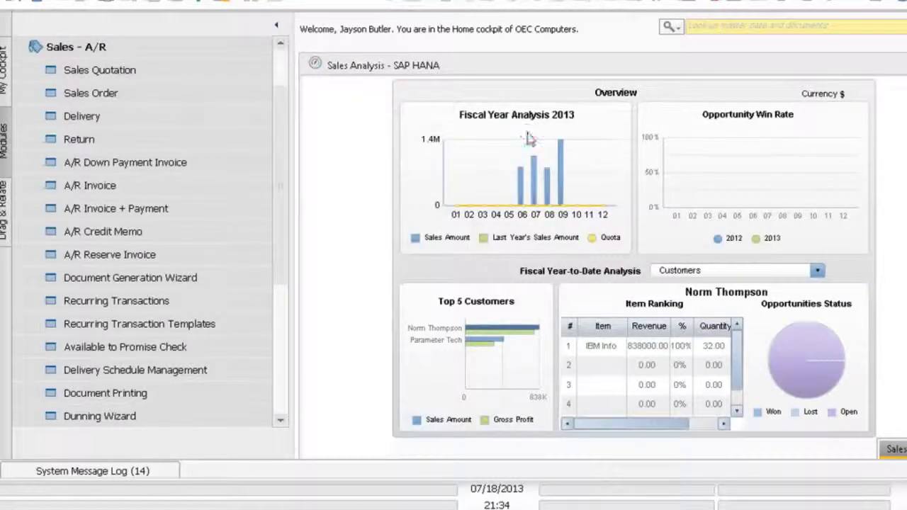
left_click(484, 406)
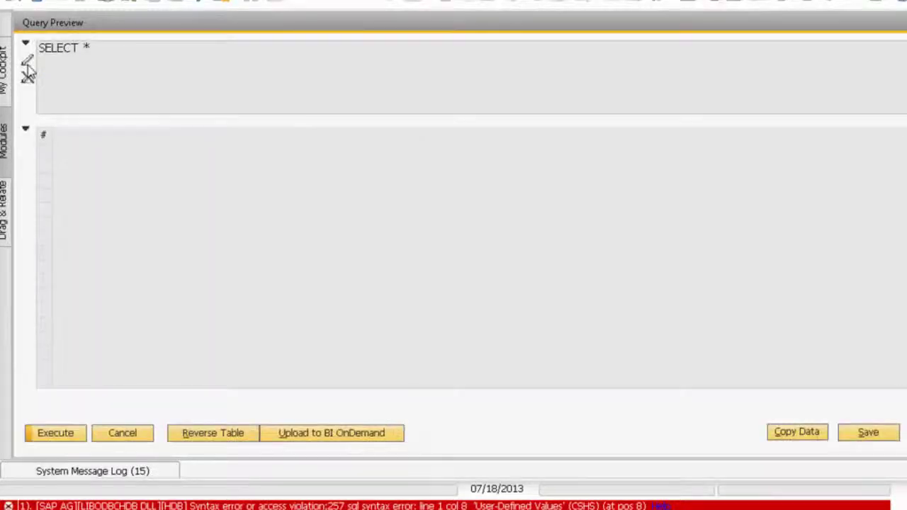
Step: Replace SELECT * with the copied sales SQL and execute it, returning 16 rows
left_click(28, 66)
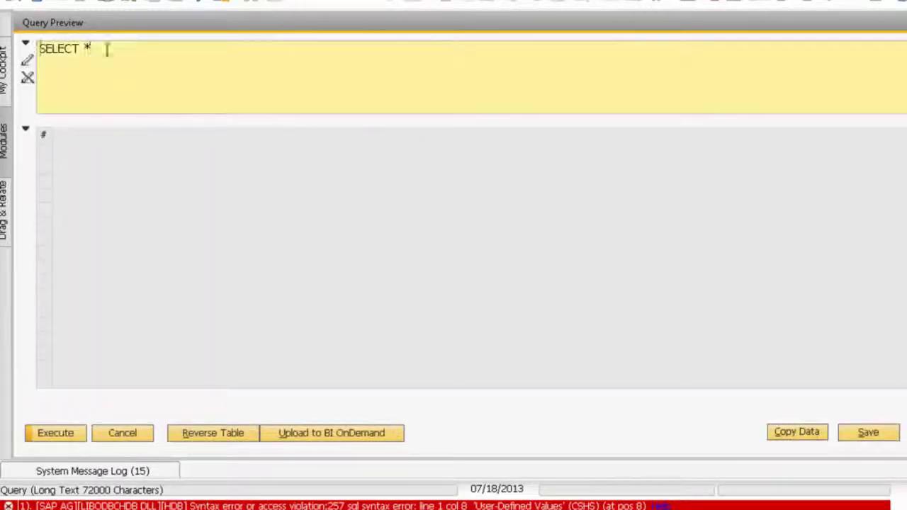
key("ctrl+a")
key("ctrl+v")
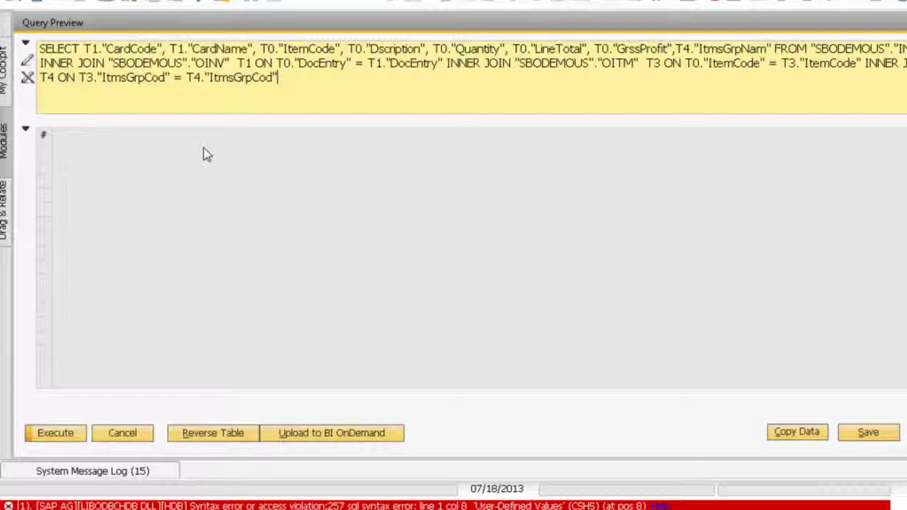
left_click(66, 433)
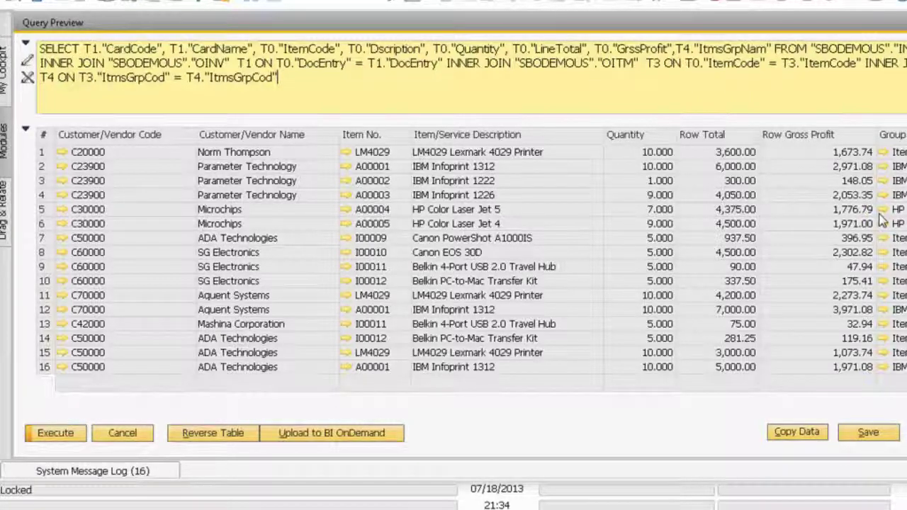
Step: Save the query as Sales_Demo in the General category and close the query windows
left_click(877, 435)
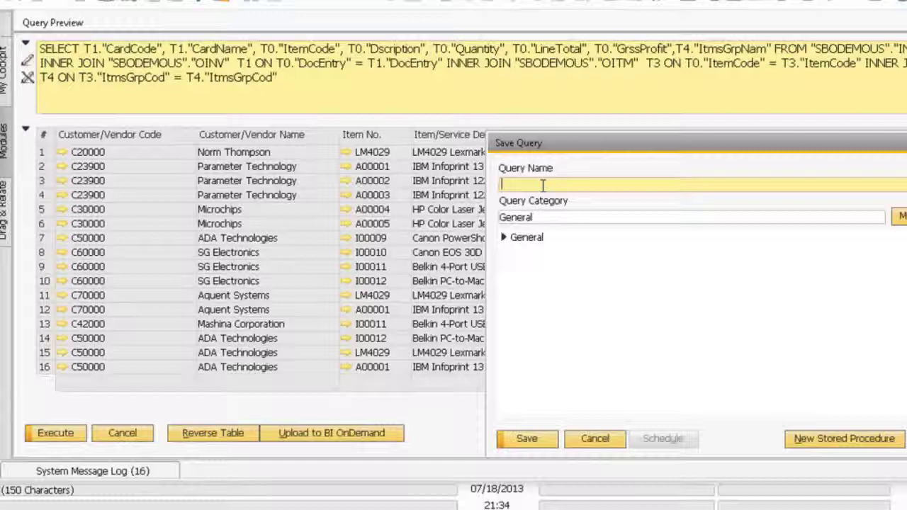
type("Sal")
key("BackSpace")
key("BackSpace")
type("al")
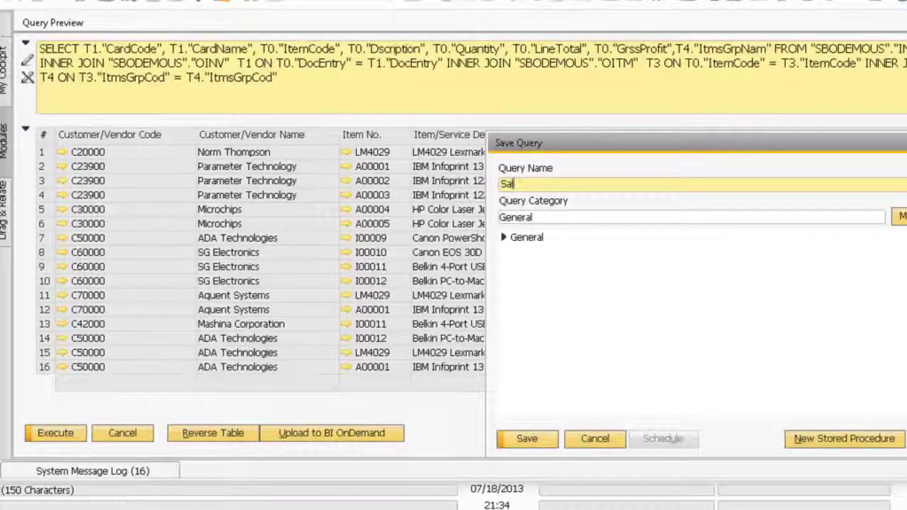
type("es_Demo")
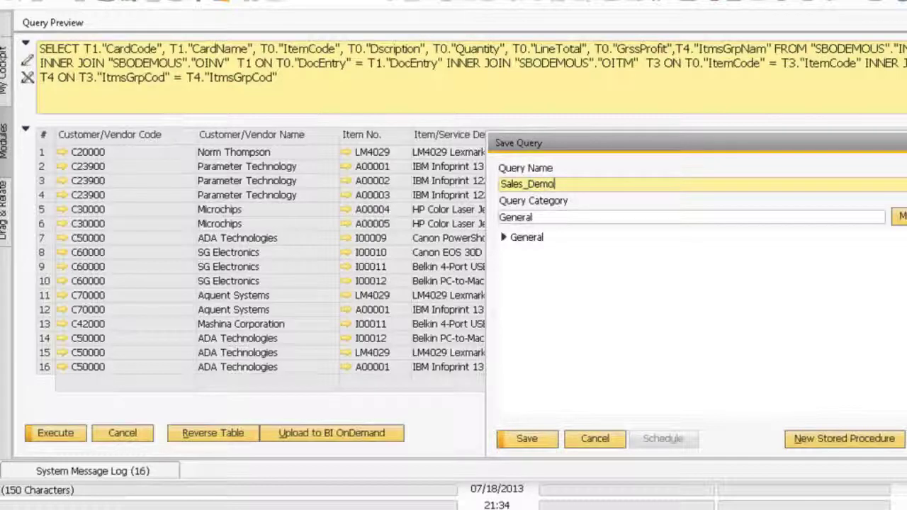
left_click(528, 439)
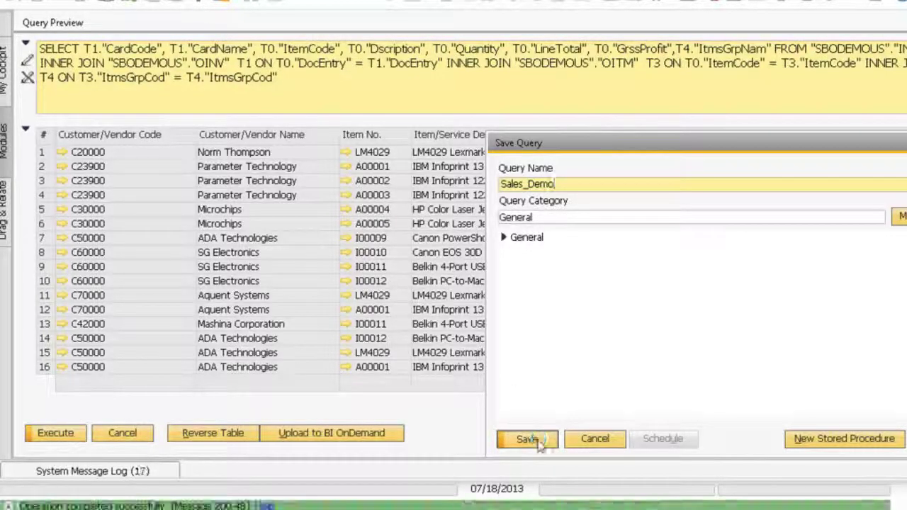
left_click(133, 437)
left_click(563, 400)
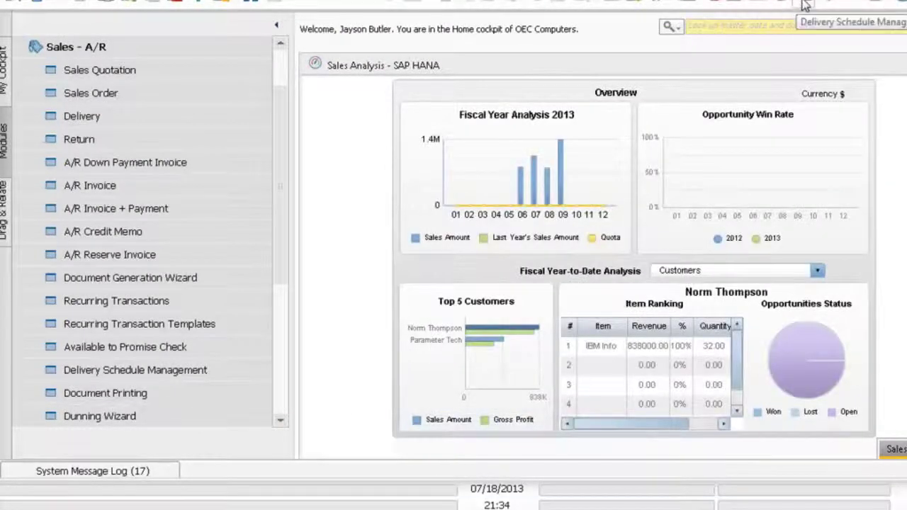
Step: Start a new dashboard in Dashboard Designer using the General > Sales_Demo query as its data source
left_click(850, 5)
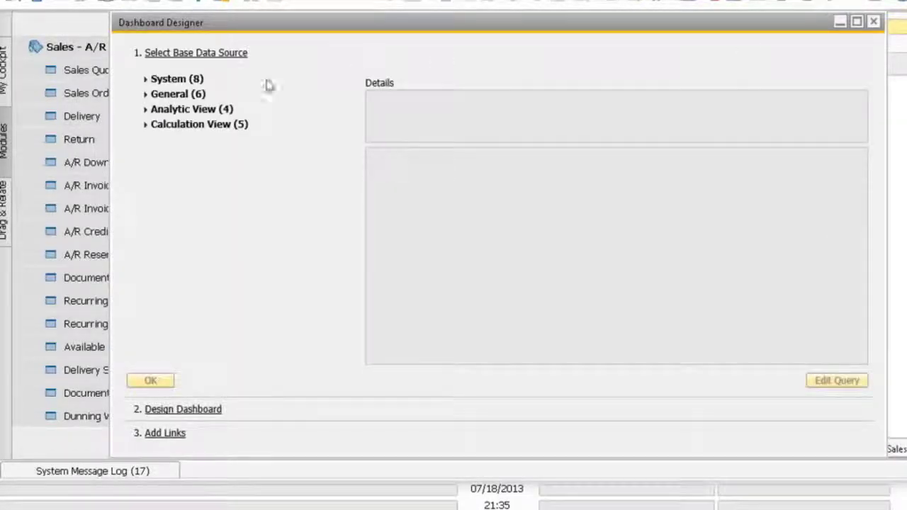
left_click(198, 95)
left_click(146, 97)
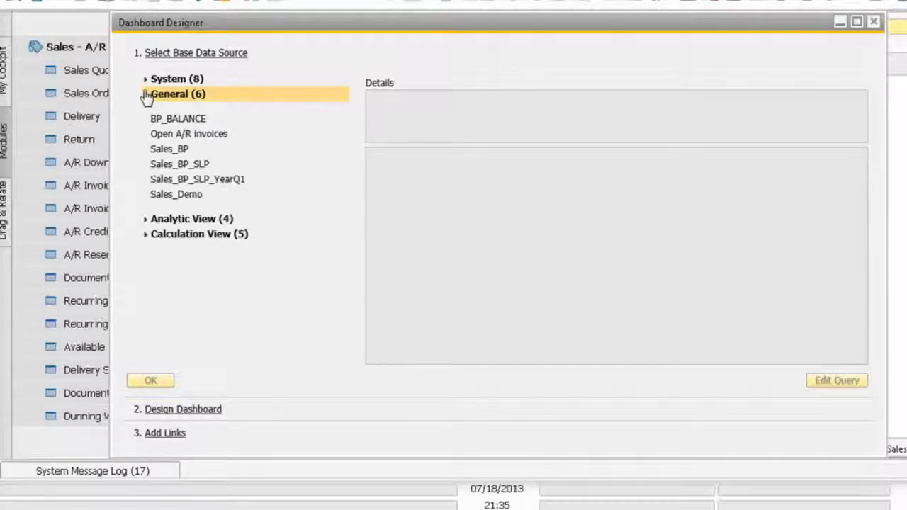
left_click(223, 159)
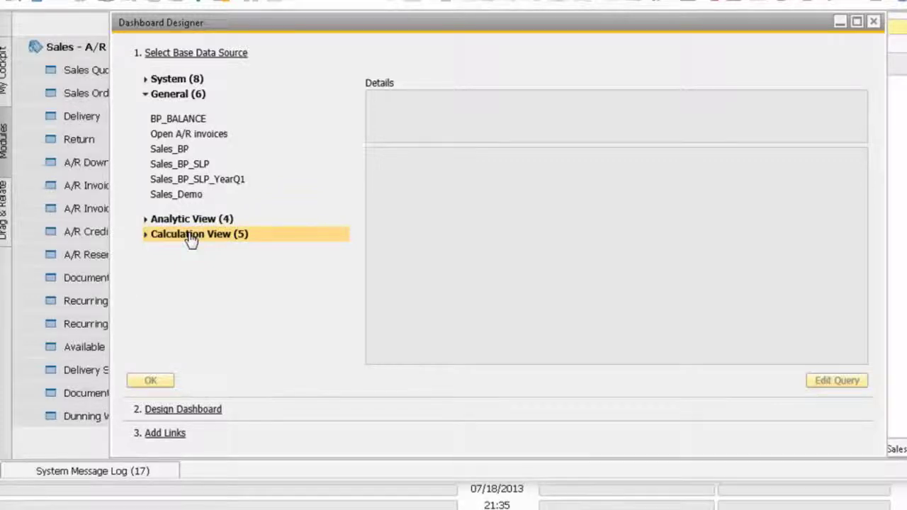
left_click(181, 201)
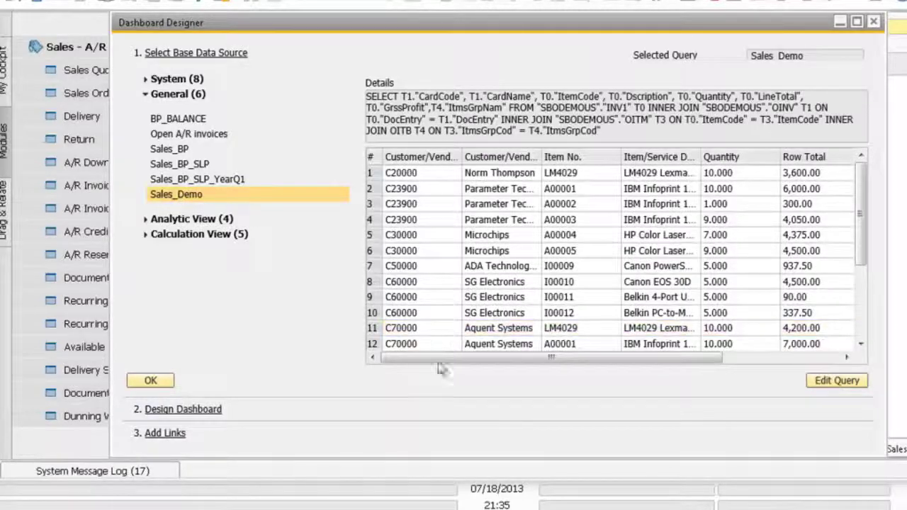
mouse_move(444, 361)
left_mouse_down()
mouse_move(577, 368)
mouse_move(446, 363)
left_mouse_up()
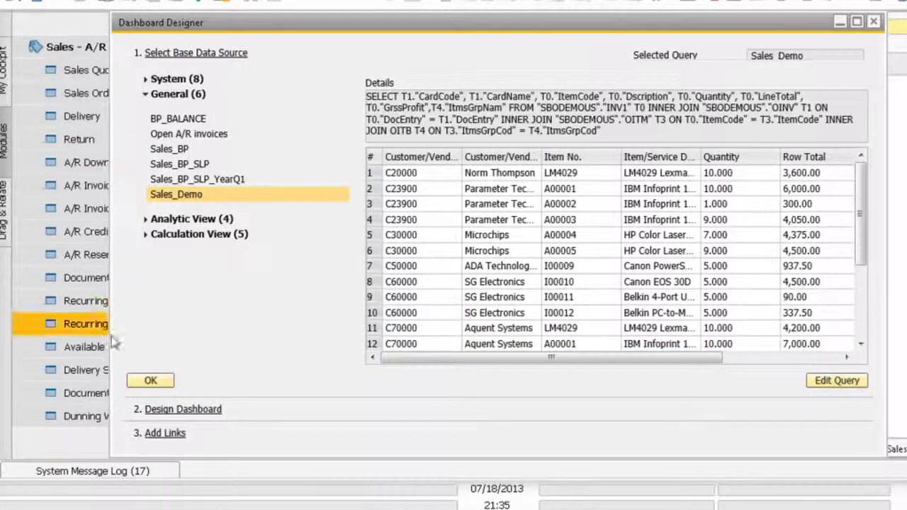
left_click(152, 381)
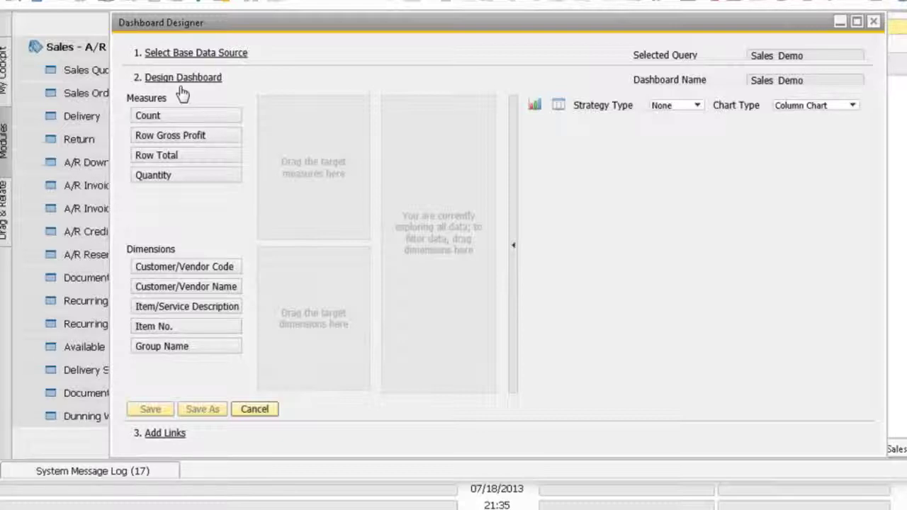
Step: Chart Row Total and Row Gross Profit by Group Name, and save the dashboard as Sales_Demo
left_click_drag(186, 347, 319, 322)
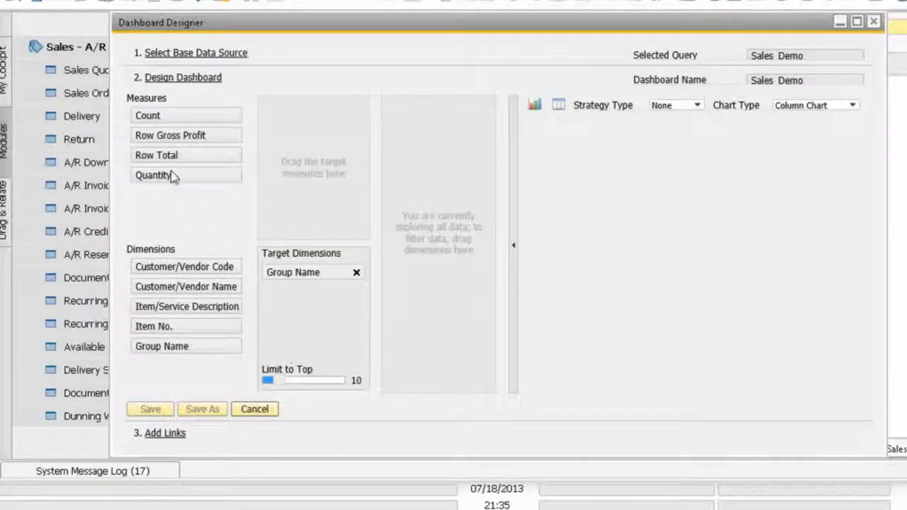
left_click_drag(181, 153, 291, 134)
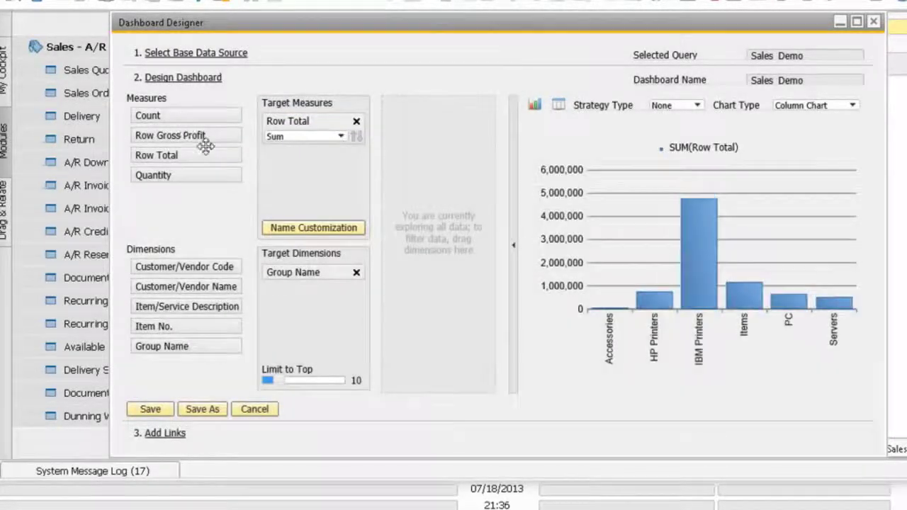
left_click_drag(206, 146, 287, 166)
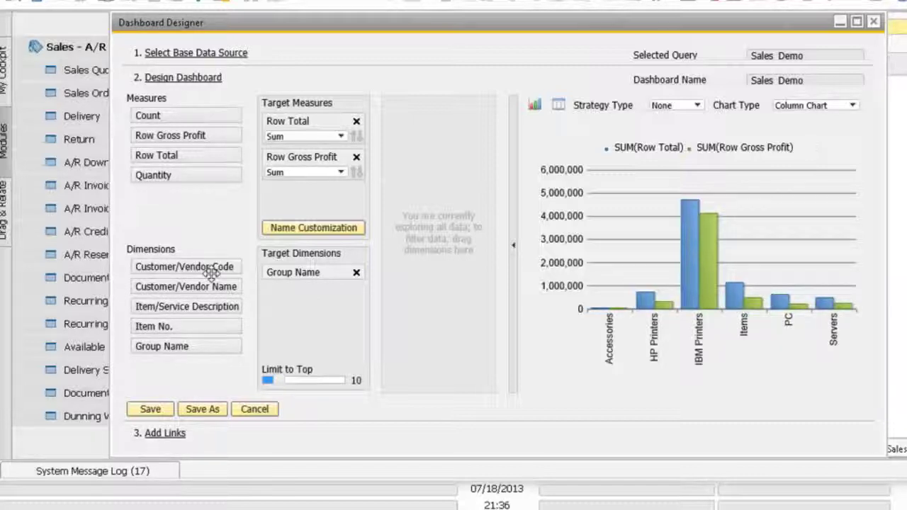
left_click(160, 409)
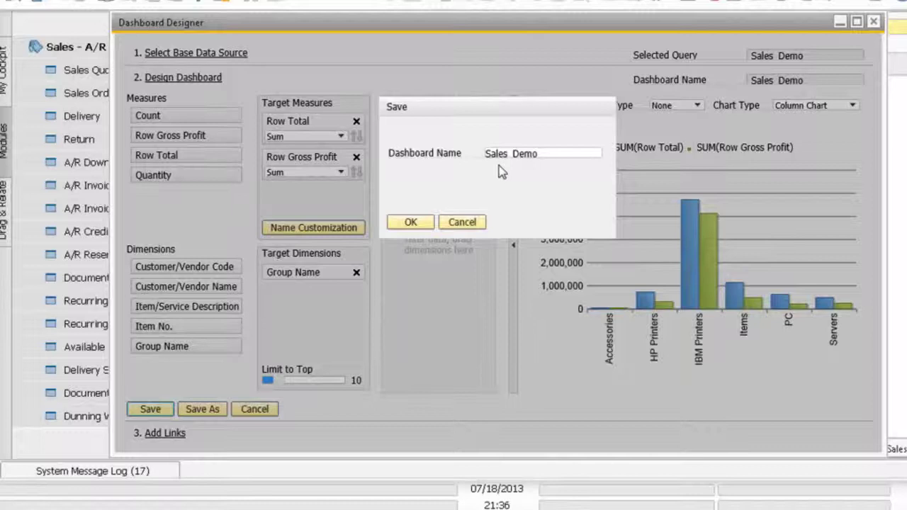
left_click(420, 225)
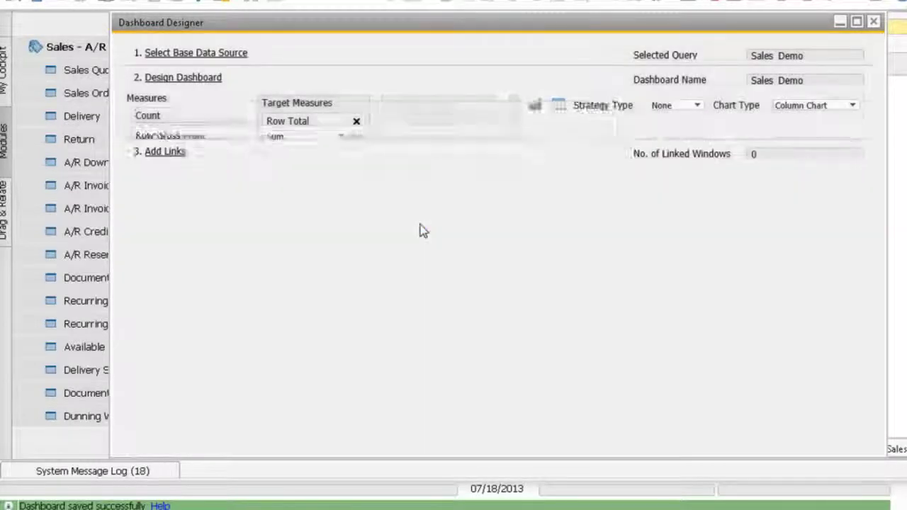
Step: Link the dashboard to Item Master Data via the Item No. dimension and finish the design
left_click(219, 433)
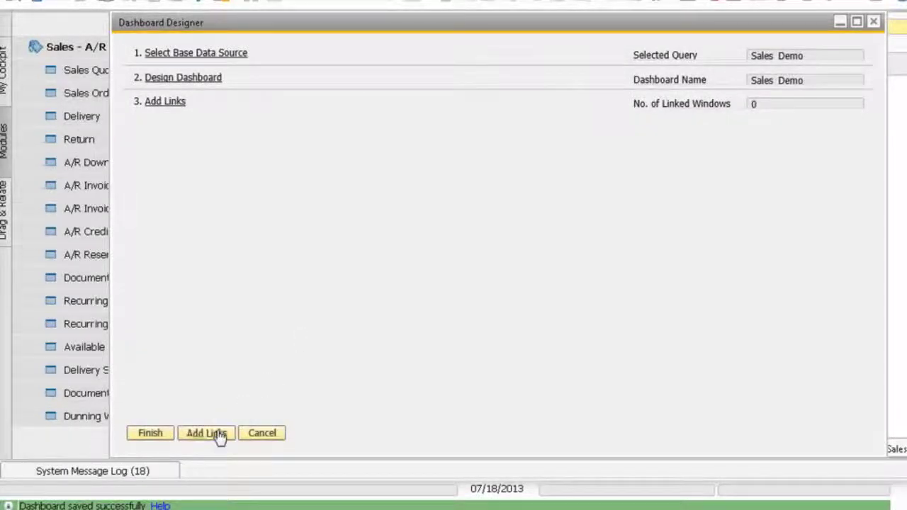
left_click(242, 129)
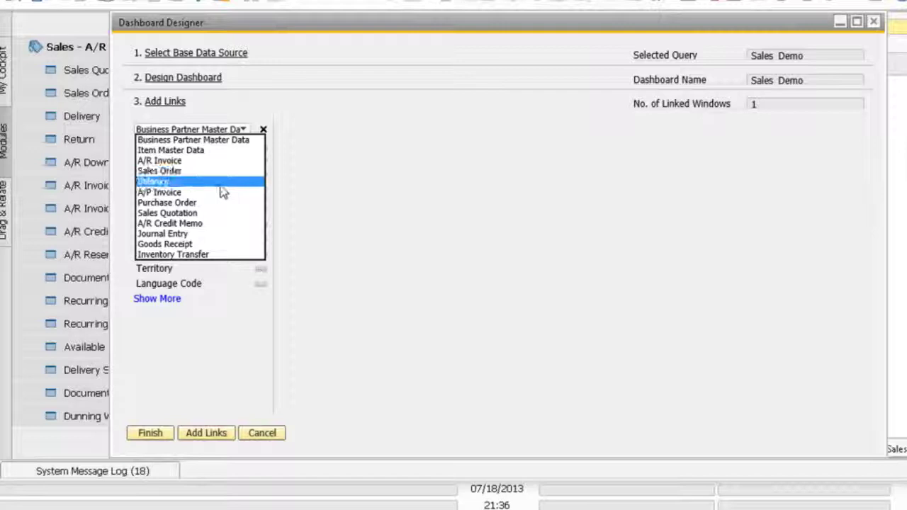
left_click(144, 172)
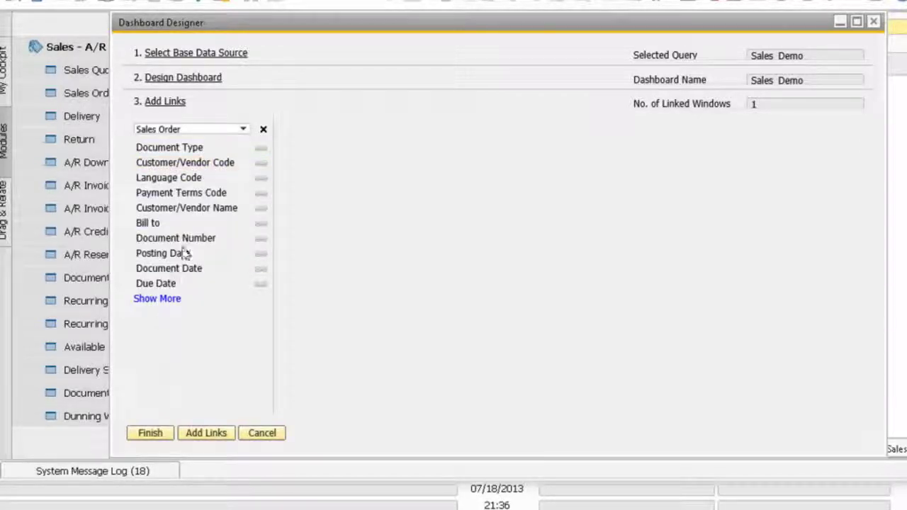
left_click(243, 129)
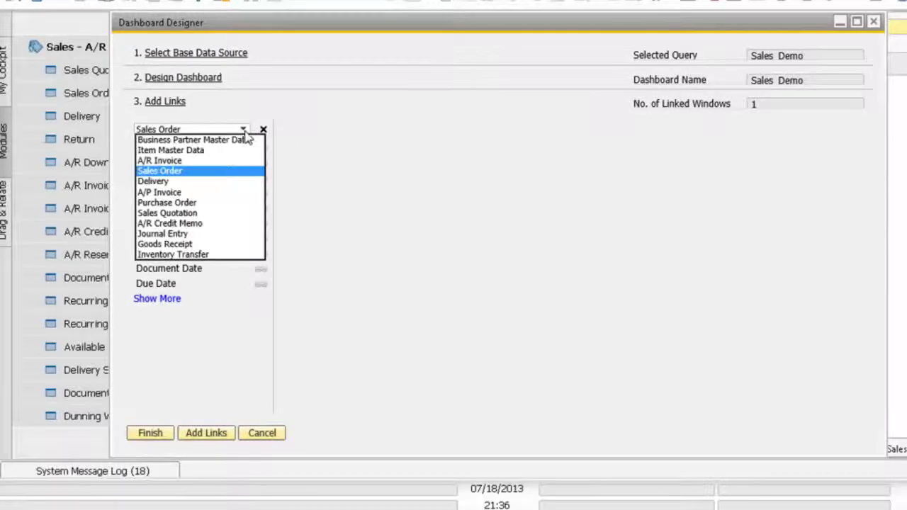
left_click(195, 150)
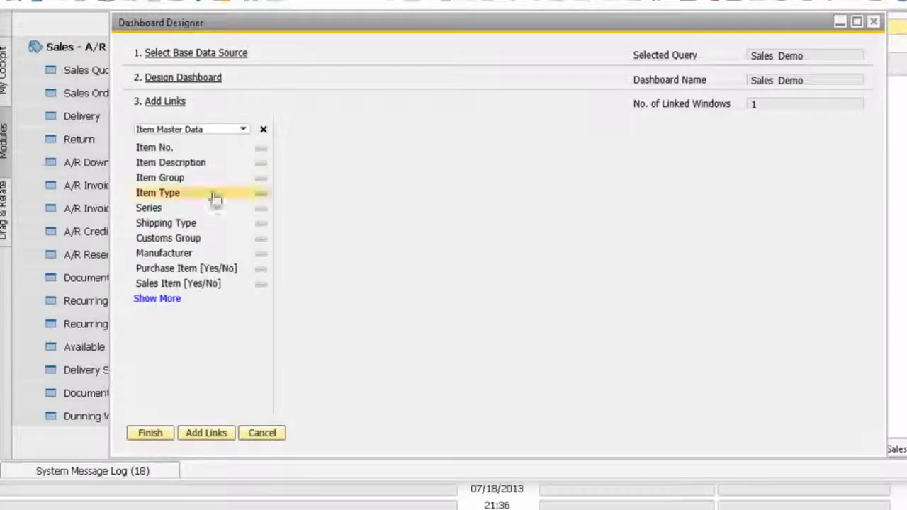
left_click(217, 150)
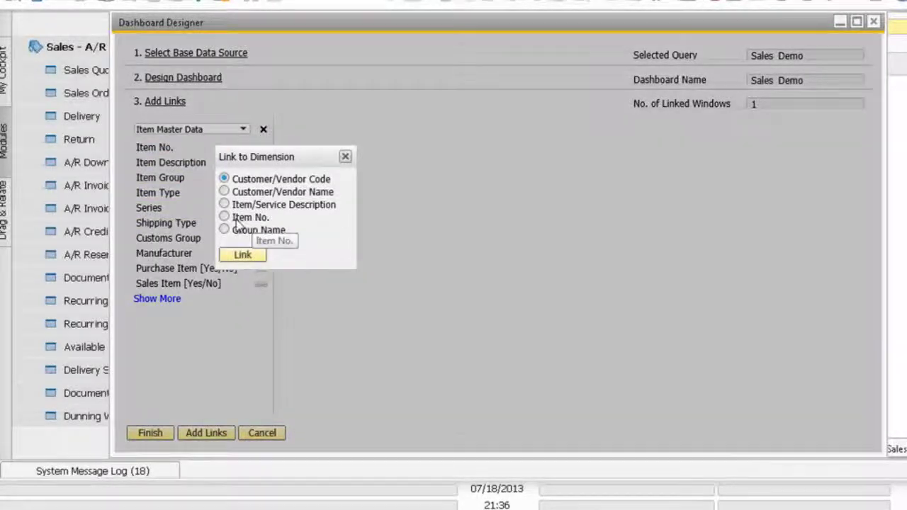
left_click(237, 219)
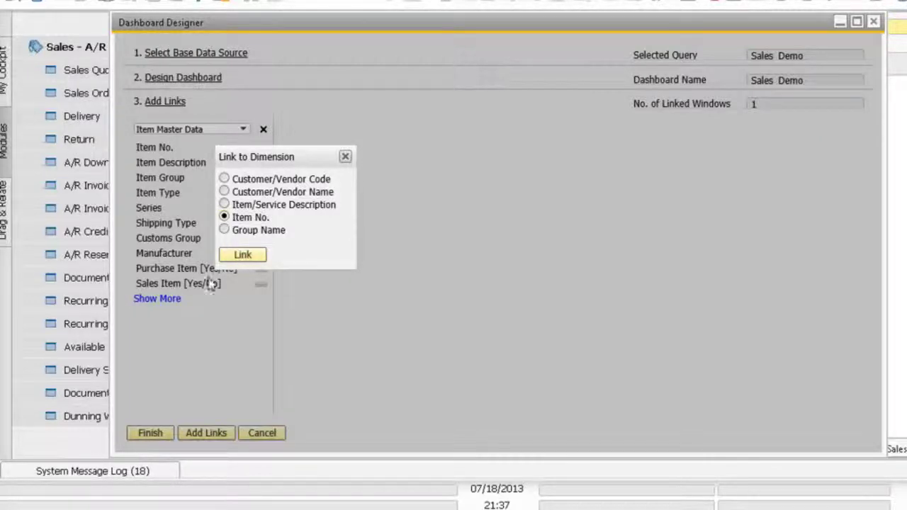
left_click(245, 256)
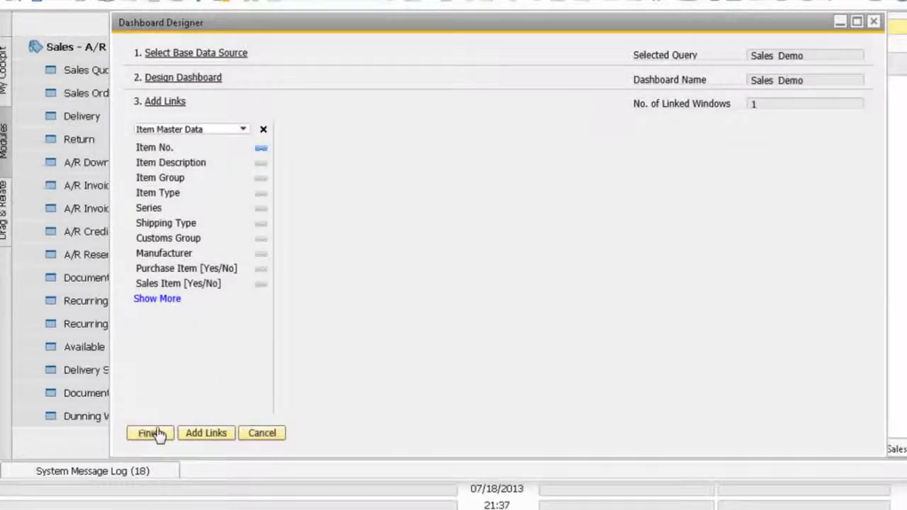
left_click(154, 433)
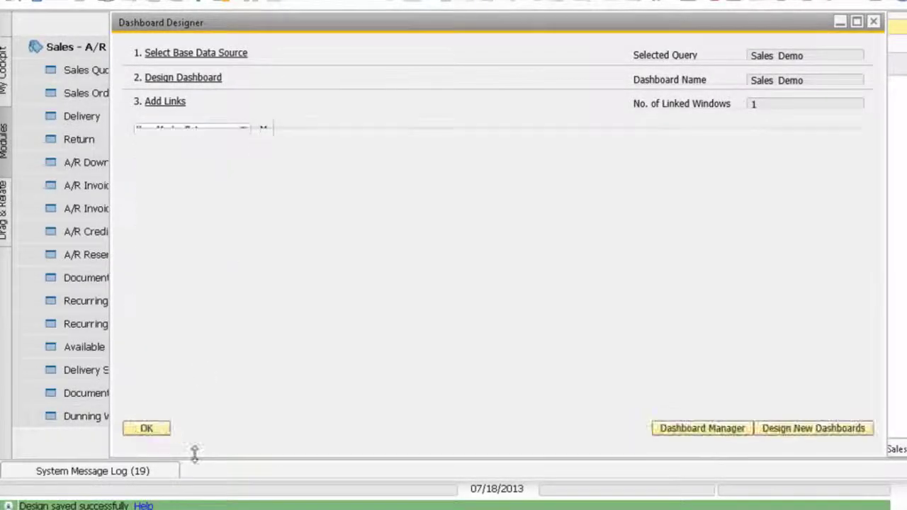
Step: Open Item Master Data for item A00001 and show the Sales_Demo chart in the side panel
left_click(147, 430)
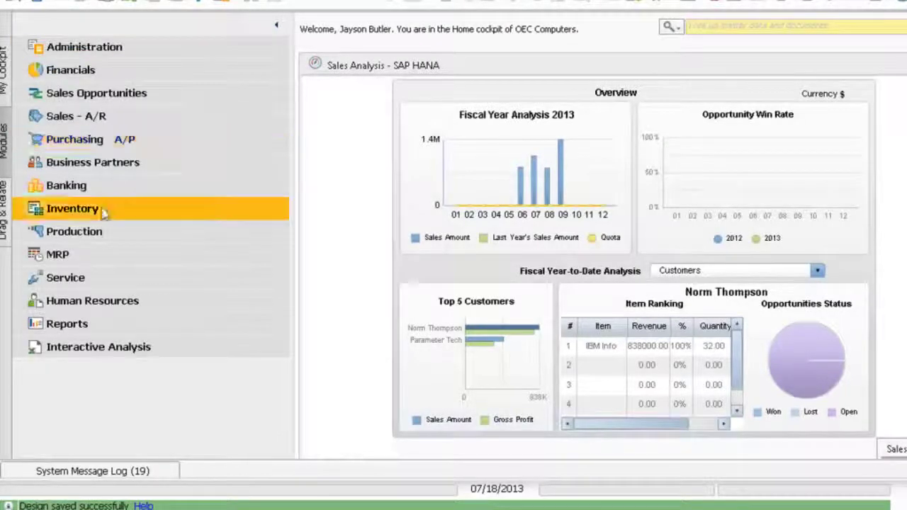
left_click(63, 212)
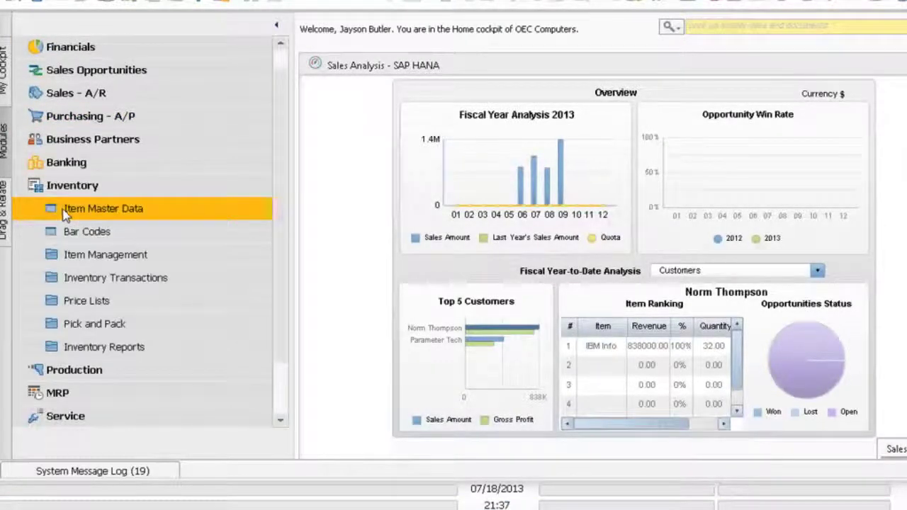
left_click(114, 214)
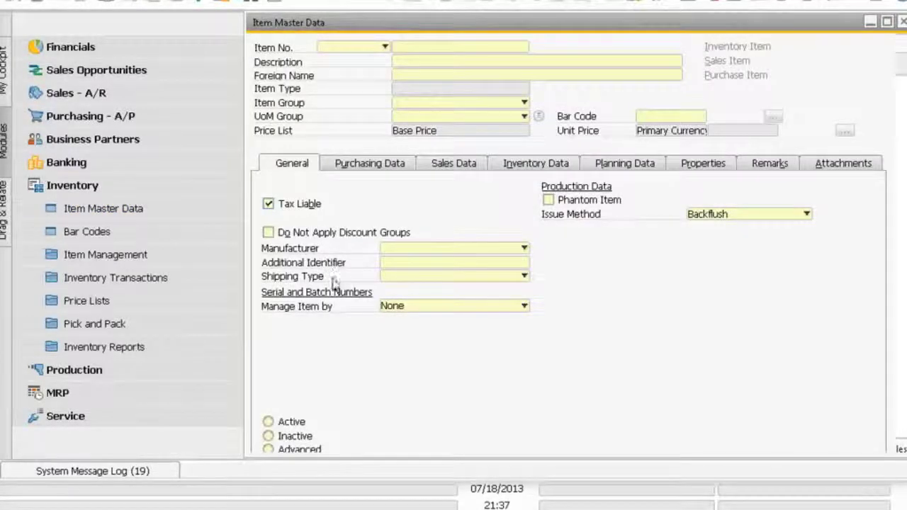
key("ctrl+Page_Up")
left_click_drag(420, 28, 75, 38)
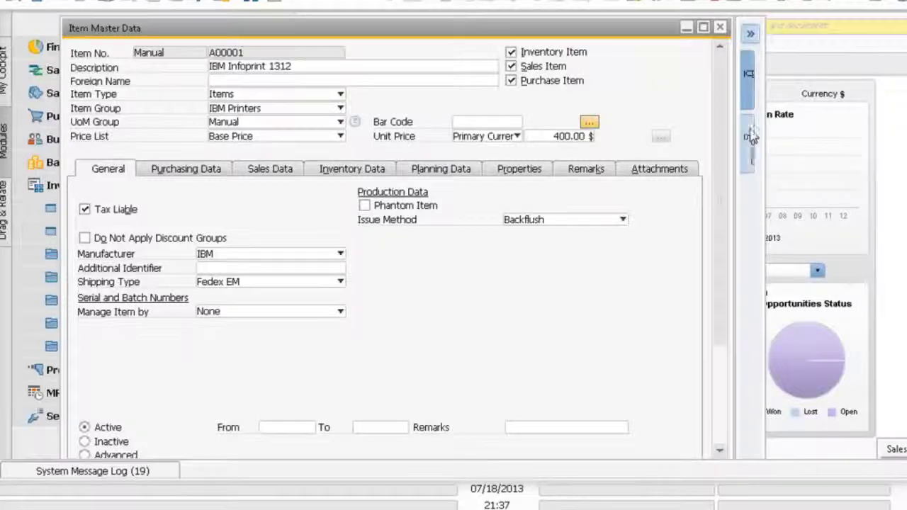
left_click(750, 34)
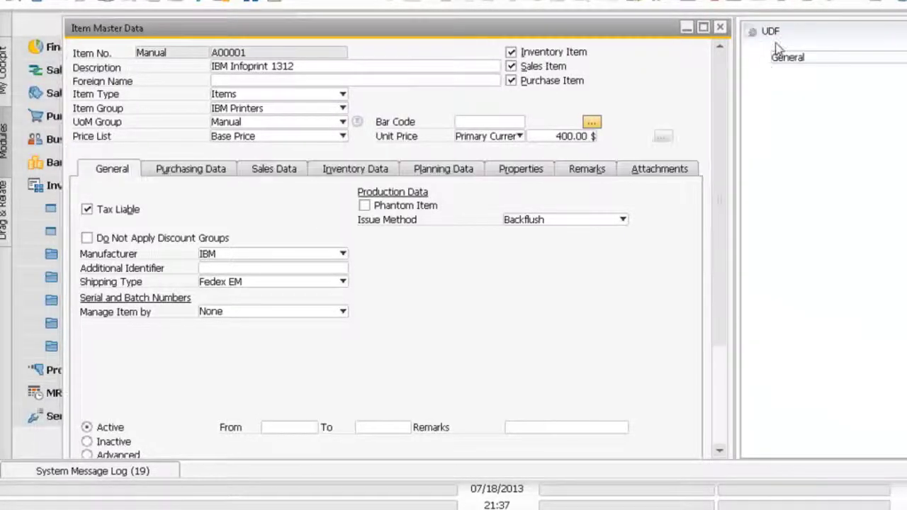
left_click(522, 39)
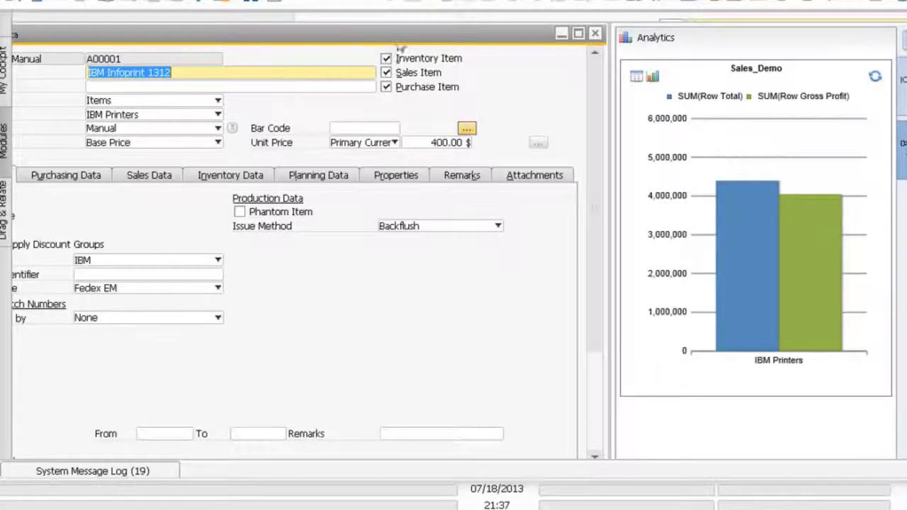
Step: Read the Sales_Demo chart's bar values, then advance to the next item record
left_click_drag(401, 40, 440, 42)
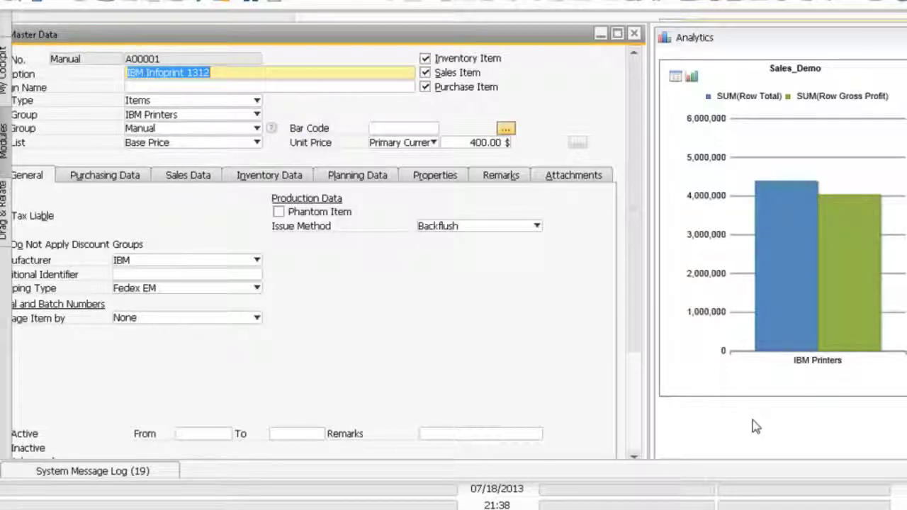
mouse_move(787, 290)
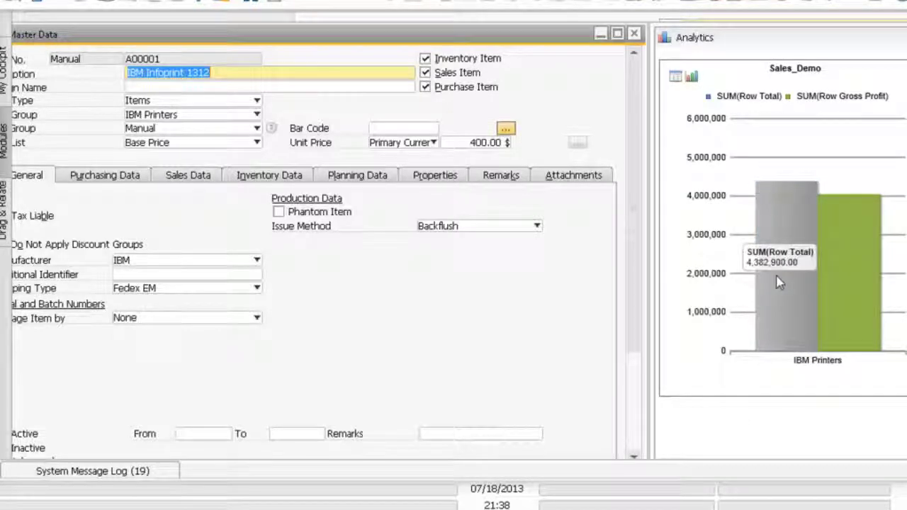
mouse_move(829, 277)
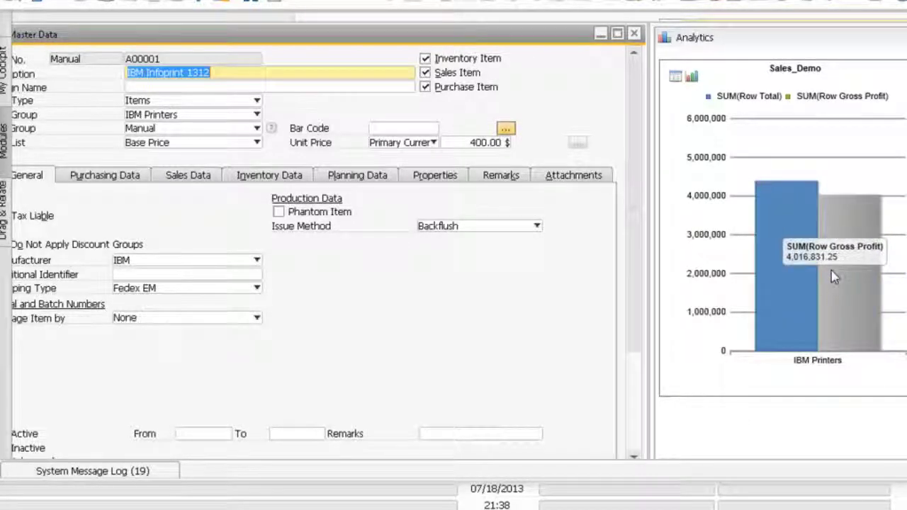
left_click(344, 7)
Step: Step forward to item A00004, HP Color Laser Jet 5, with its HP Printers chart
left_click(345, 9)
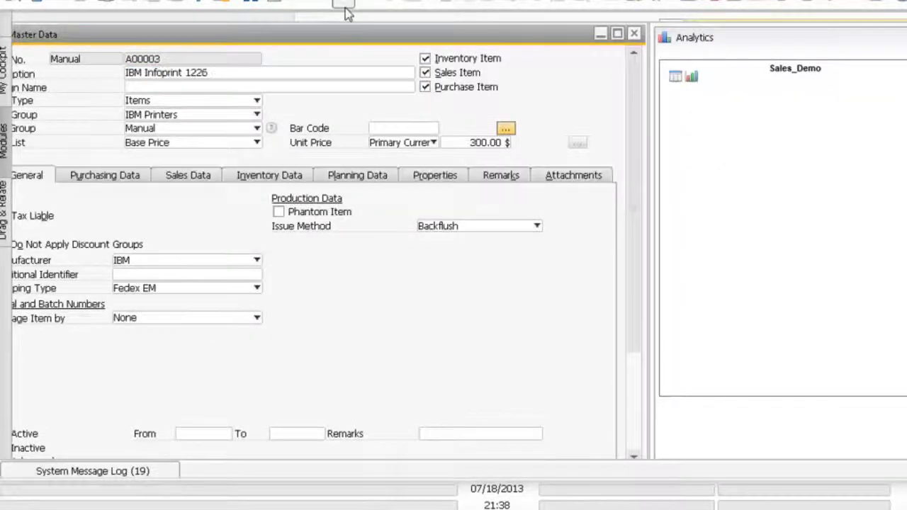
left_click(344, 8)
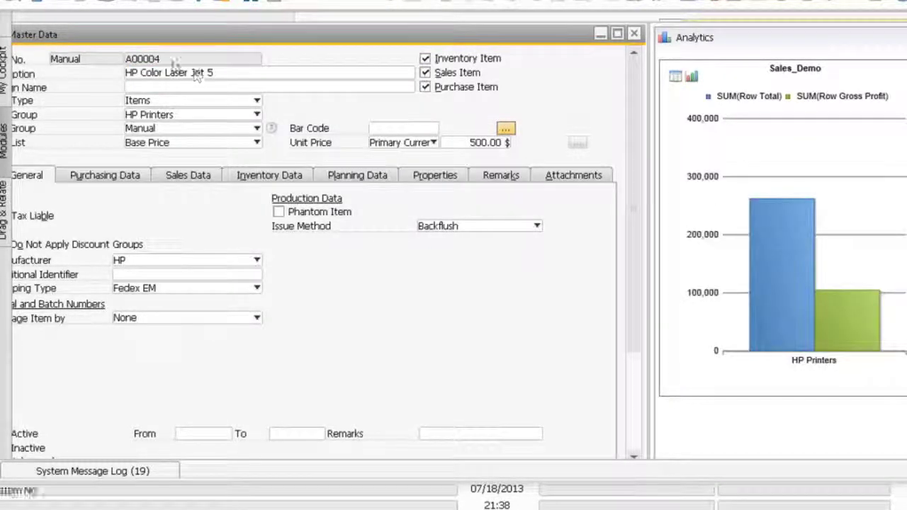